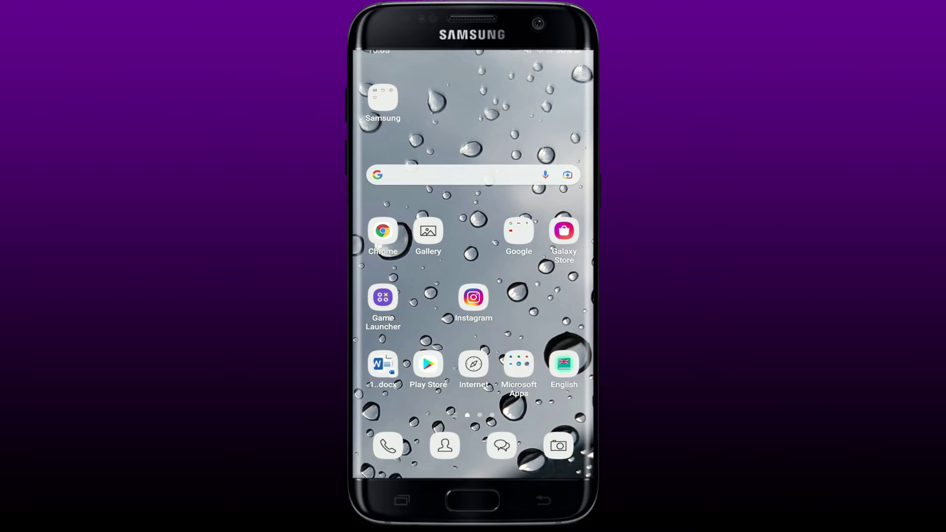
Step: Briefly open quick settings and toggle a tile, then dismiss it to reach the app drawer
drag(474, 52, 473, 333)
click(389, 197)
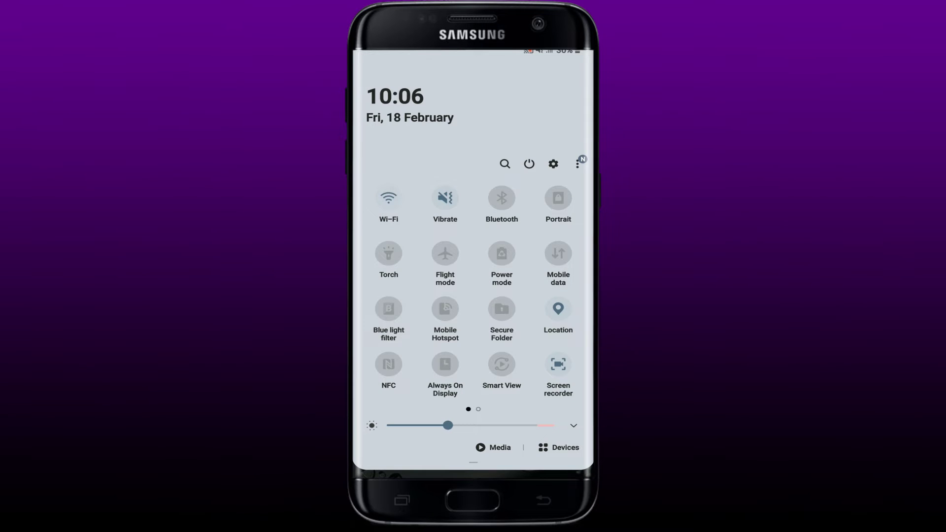
drag(473, 443, 473, 112)
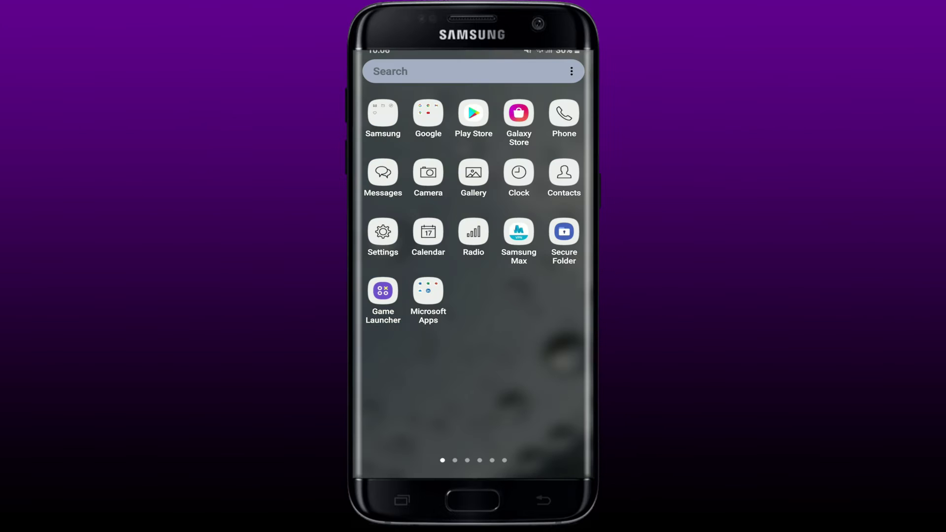
Step: Launch Settings and go to the Apps list of all 147 installed apps
click(383, 231)
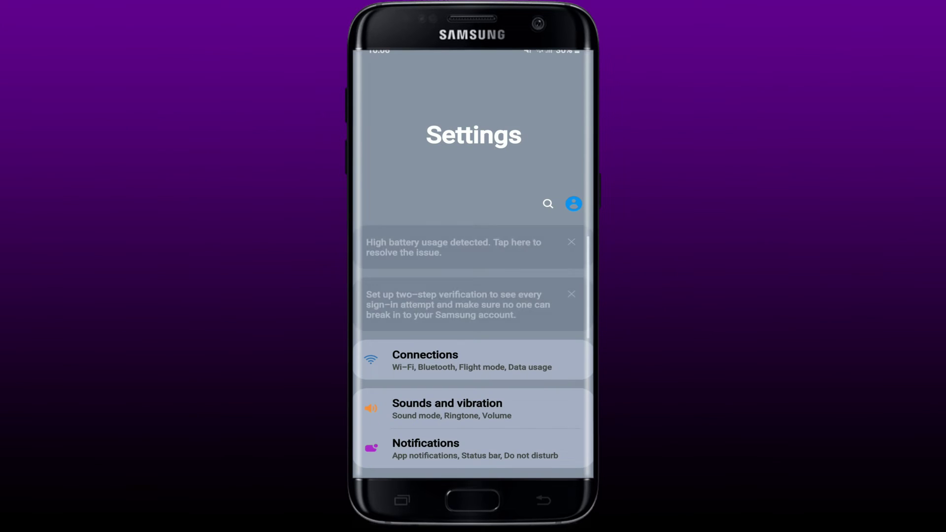
scroll(473, 296, down, 5)
scroll(473, 296, down, 5)
scroll(474, 295, down, 5)
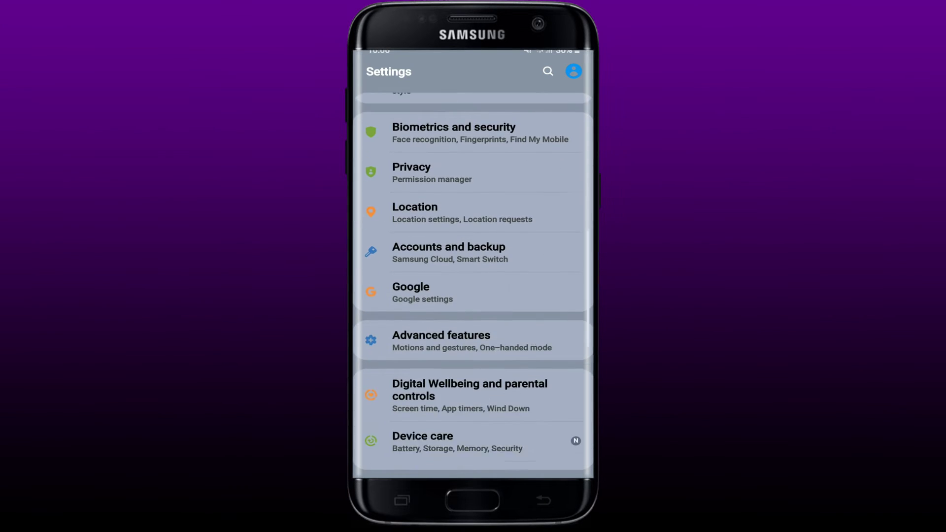
scroll(473, 296, down, 3)
click(405, 372)
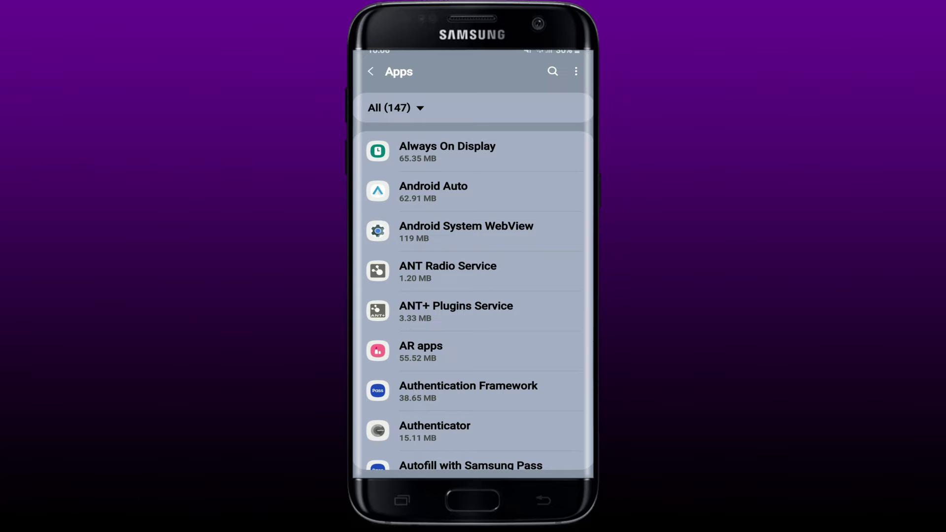
scroll(473, 296, down, 3)
scroll(473, 296, down, 1)
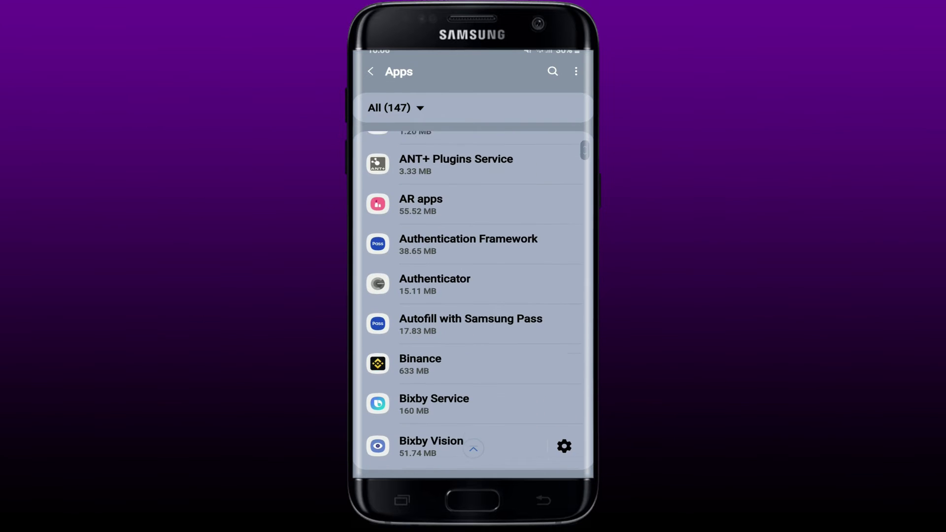
scroll(474, 296, down, 4)
scroll(473, 295, down, 3)
scroll(473, 295, down, 3)
scroll(473, 295, down, 4)
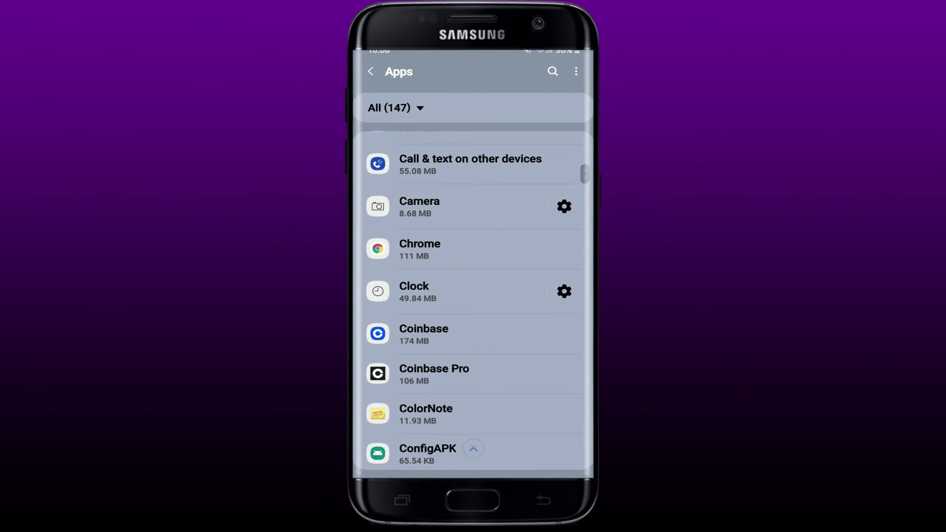
scroll(473, 295, down, 4)
scroll(473, 296, down, 4)
scroll(473, 296, down, 3)
scroll(474, 295, down, 4)
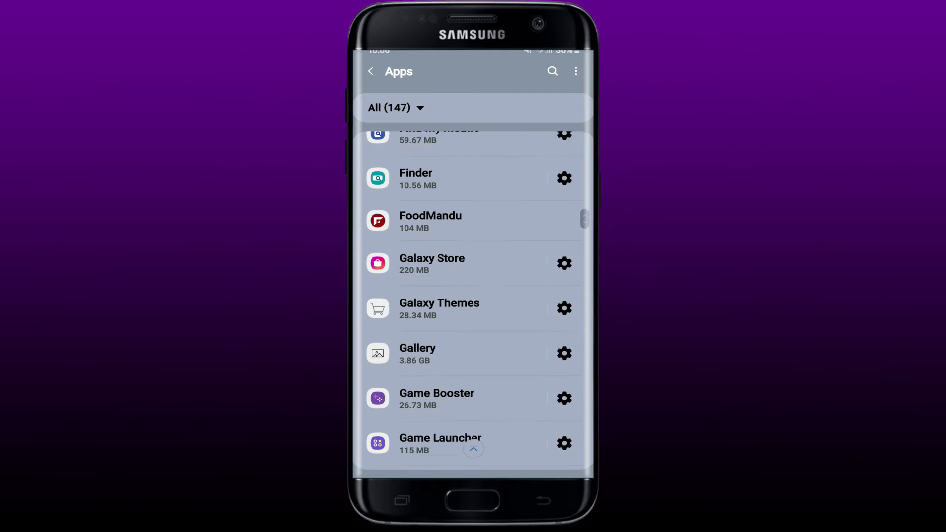
scroll(473, 296, up, 2)
scroll(473, 295, up, 4)
scroll(473, 296, up, 1)
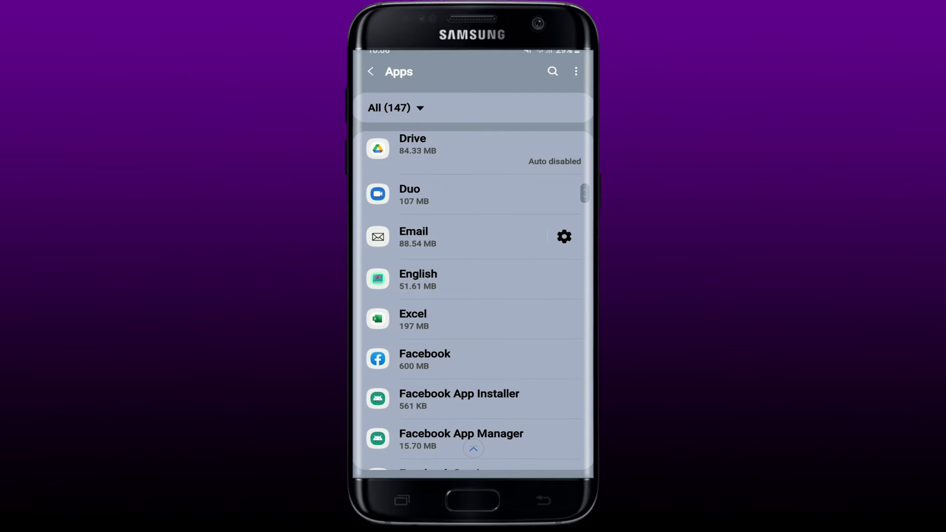
Step: Force-stop Facebook from its App info page and confirm with OK
click(473, 358)
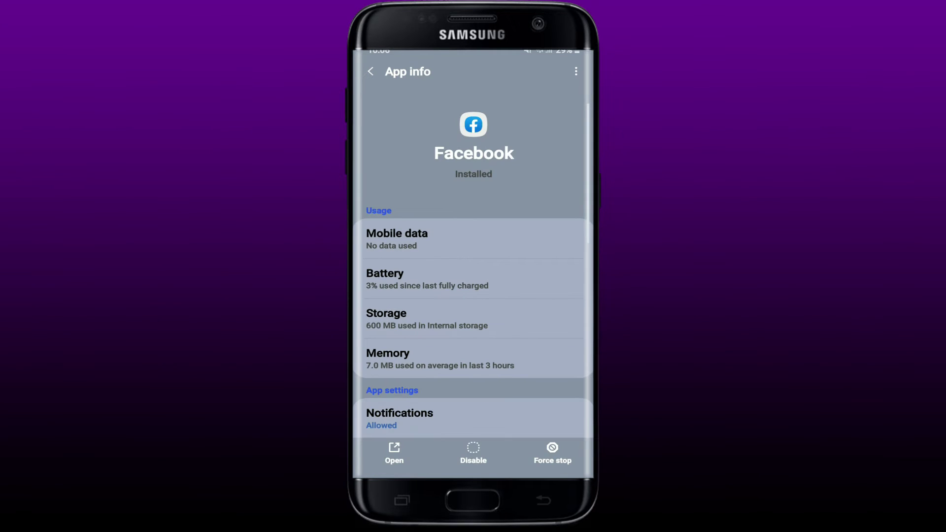
click(553, 453)
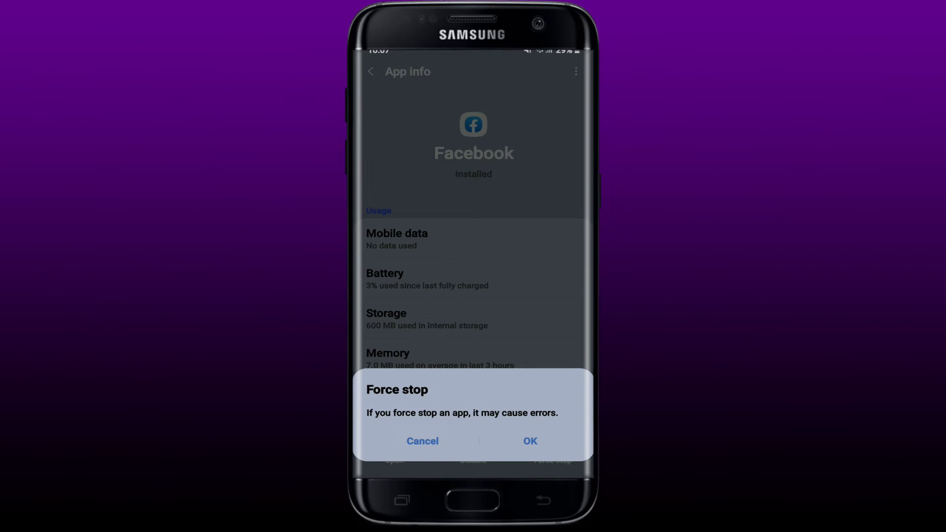
click(529, 441)
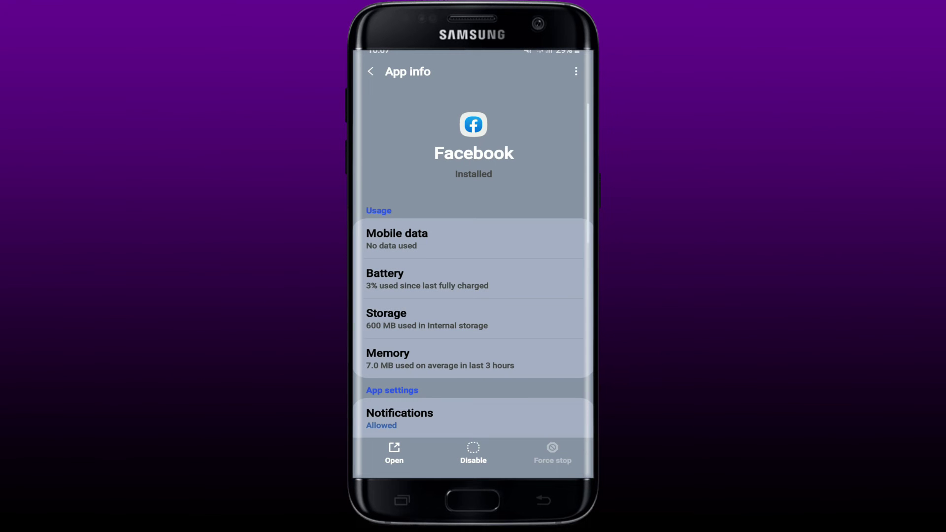
Step: Clear Facebook's cache to 0 B in Storage (584 MB total), then bring up the Clear data prompt
click(473, 319)
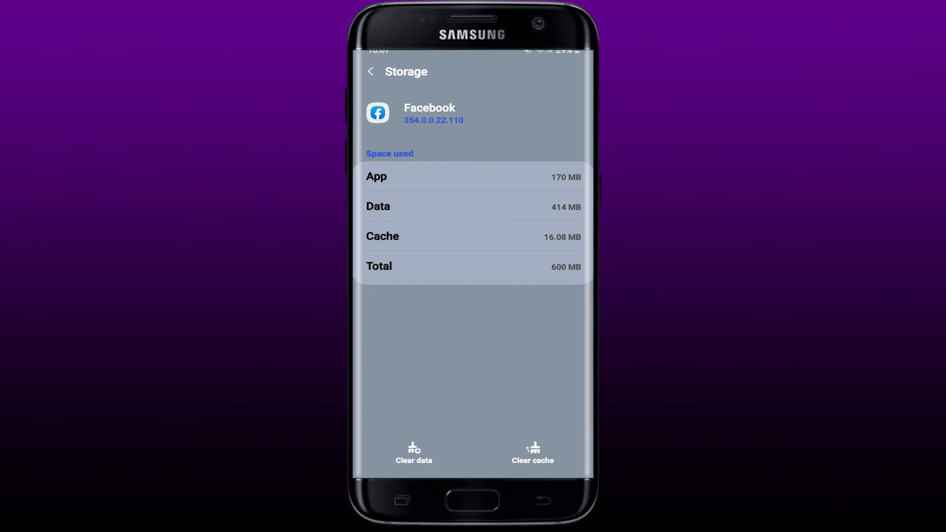
click(532, 452)
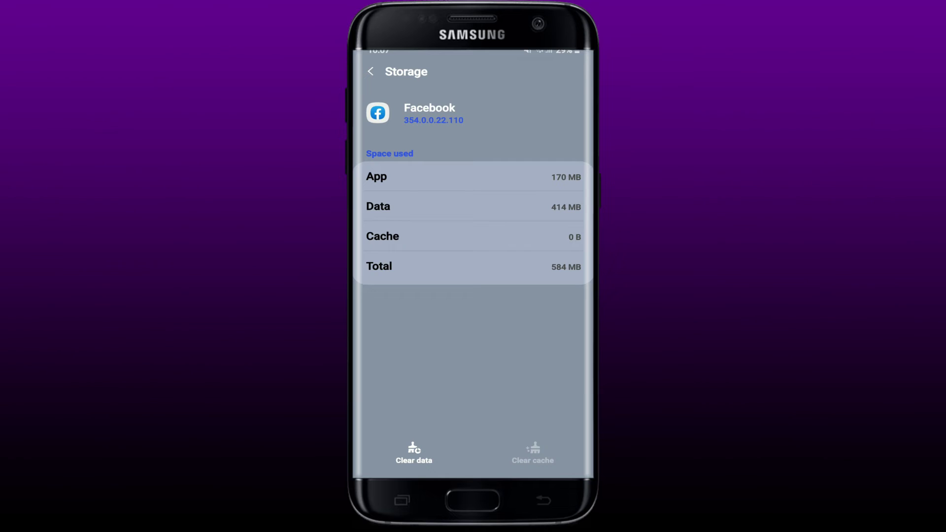
click(414, 452)
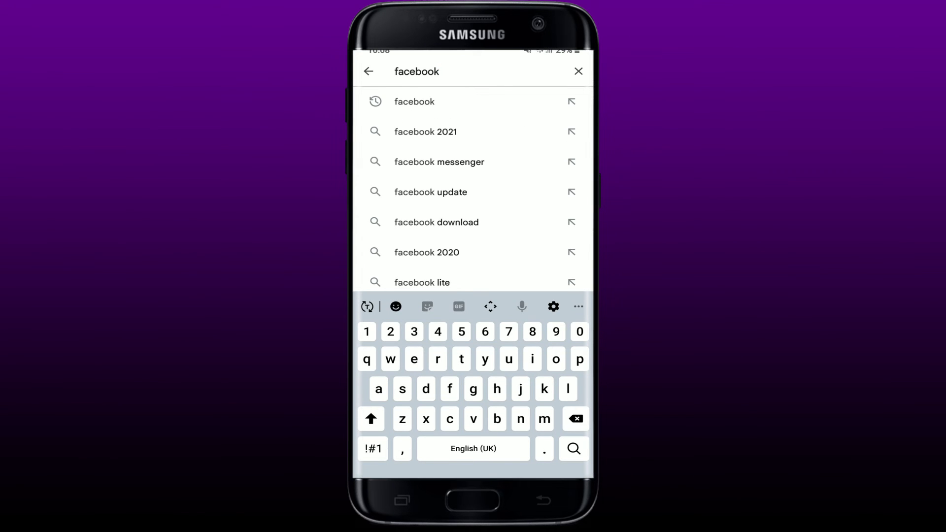
Step: Run the Play Store search for 'facebook'
key(Return)
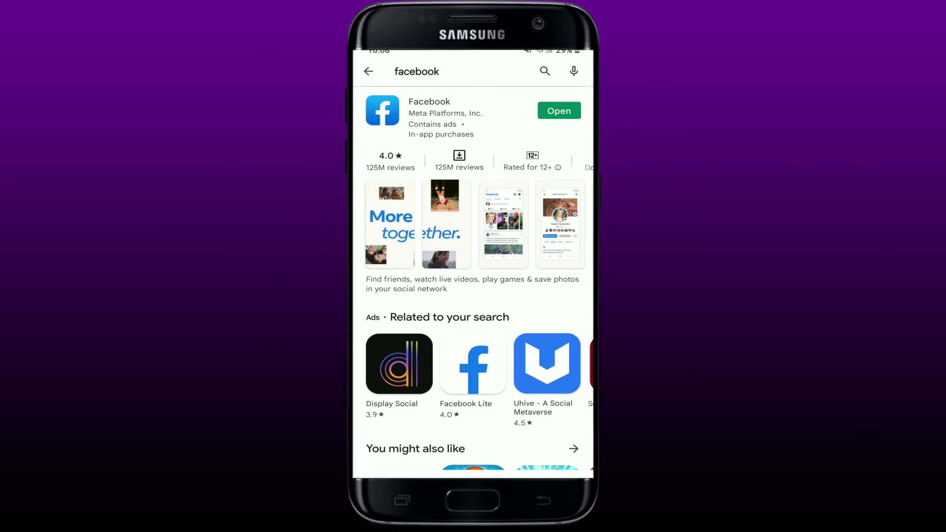